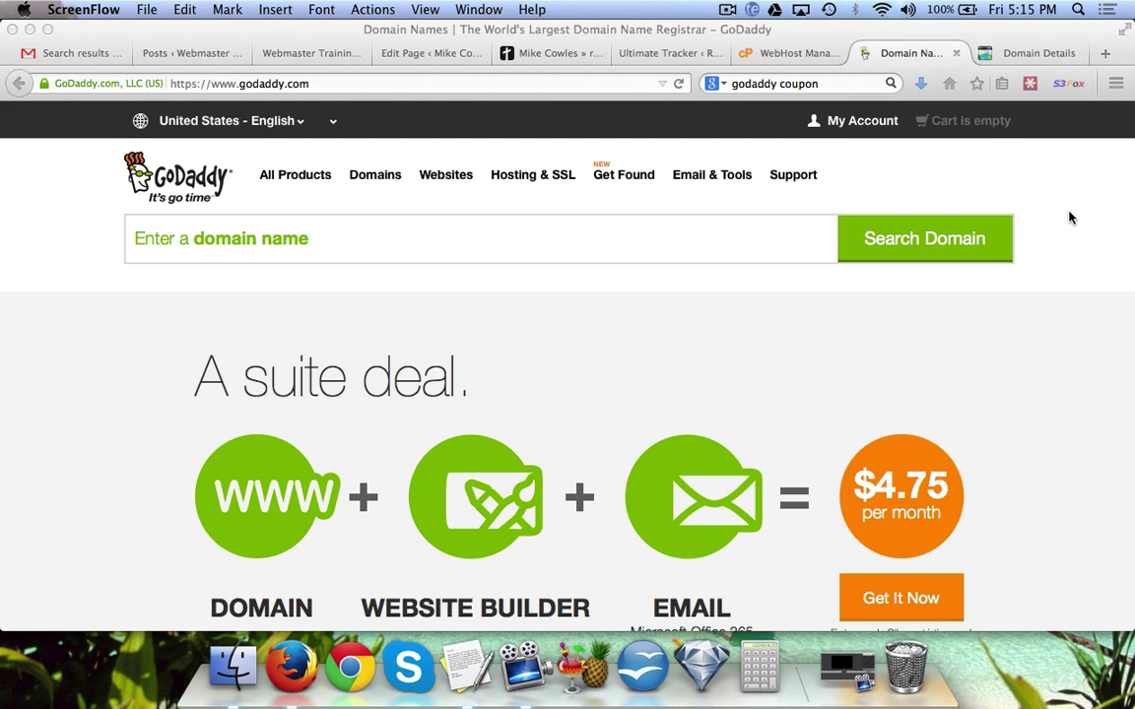
# Step: Search for the domain webmaster999 and select webmaster999.com for purchase
pyautogui.click(367, 243)
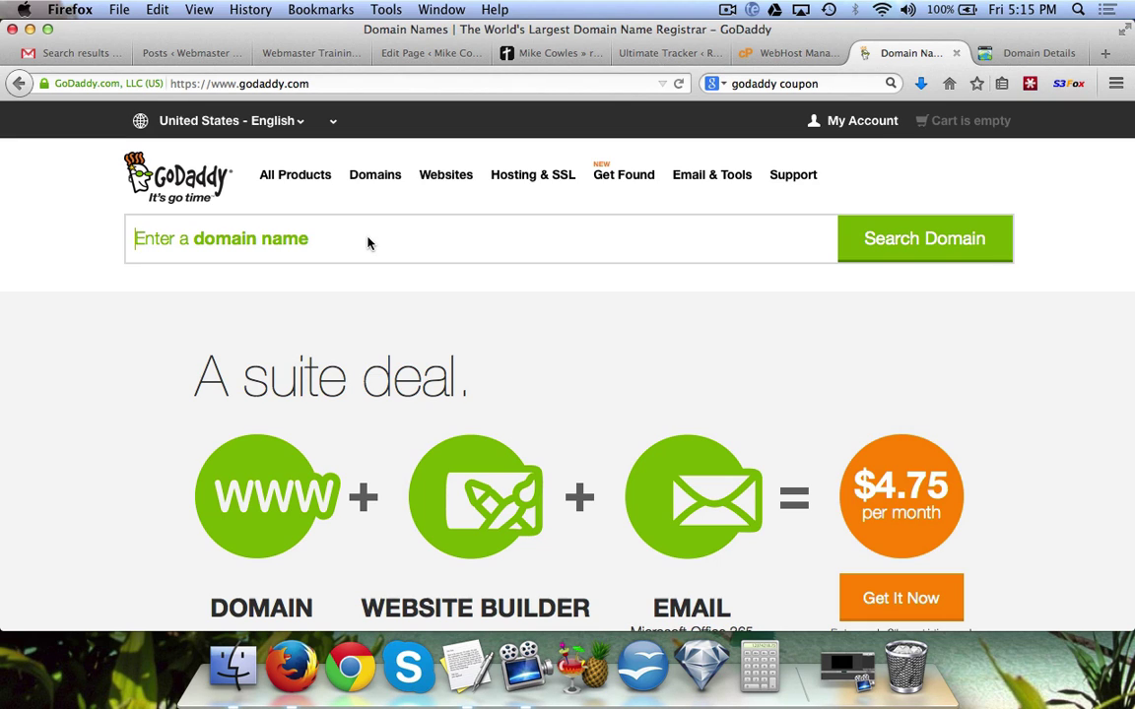
pyautogui.write('w')
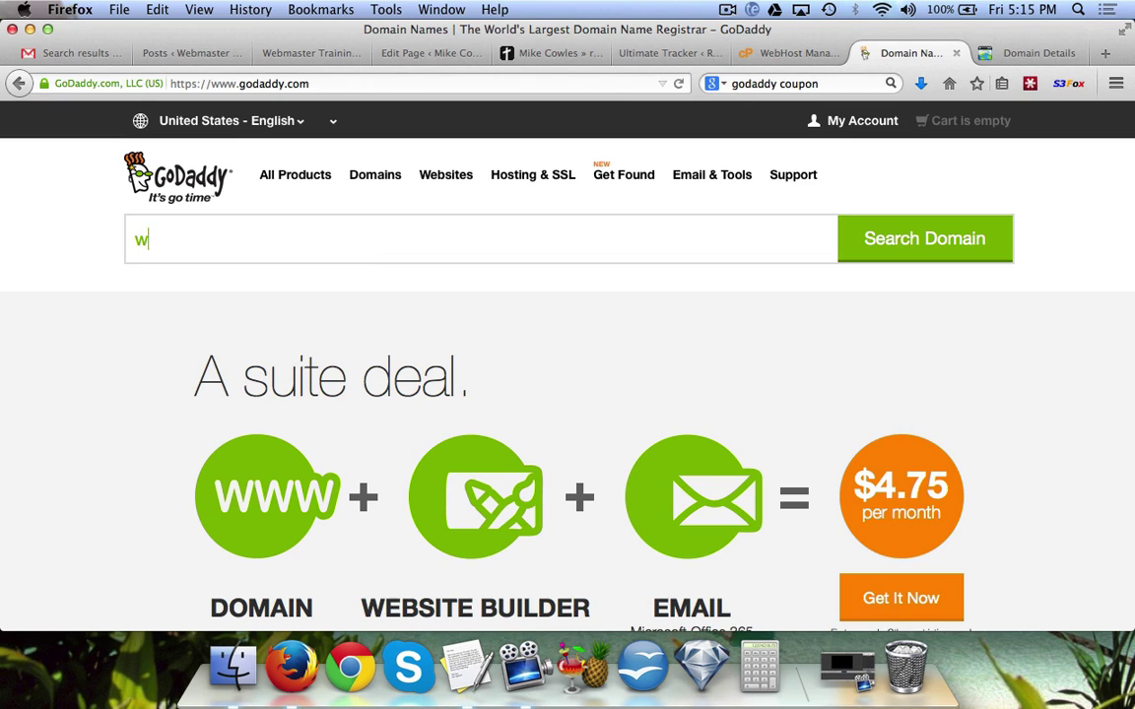
pyautogui.write('ebmaster')
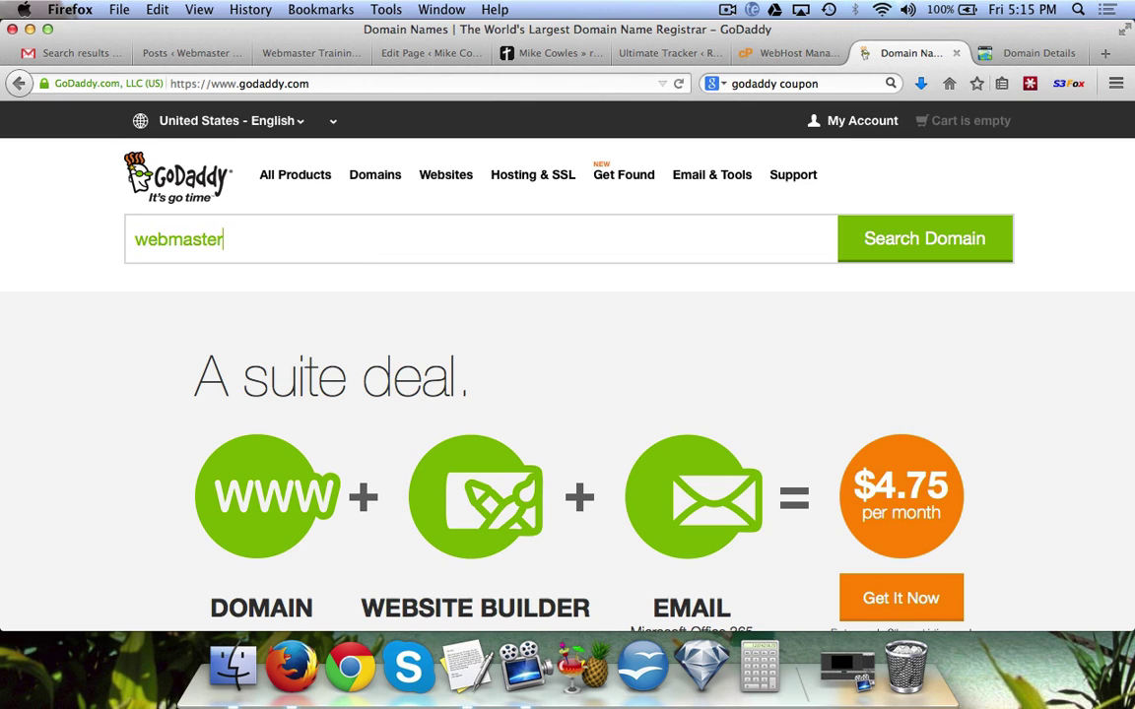
pyautogui.write('999')
pyautogui.click(918, 237)
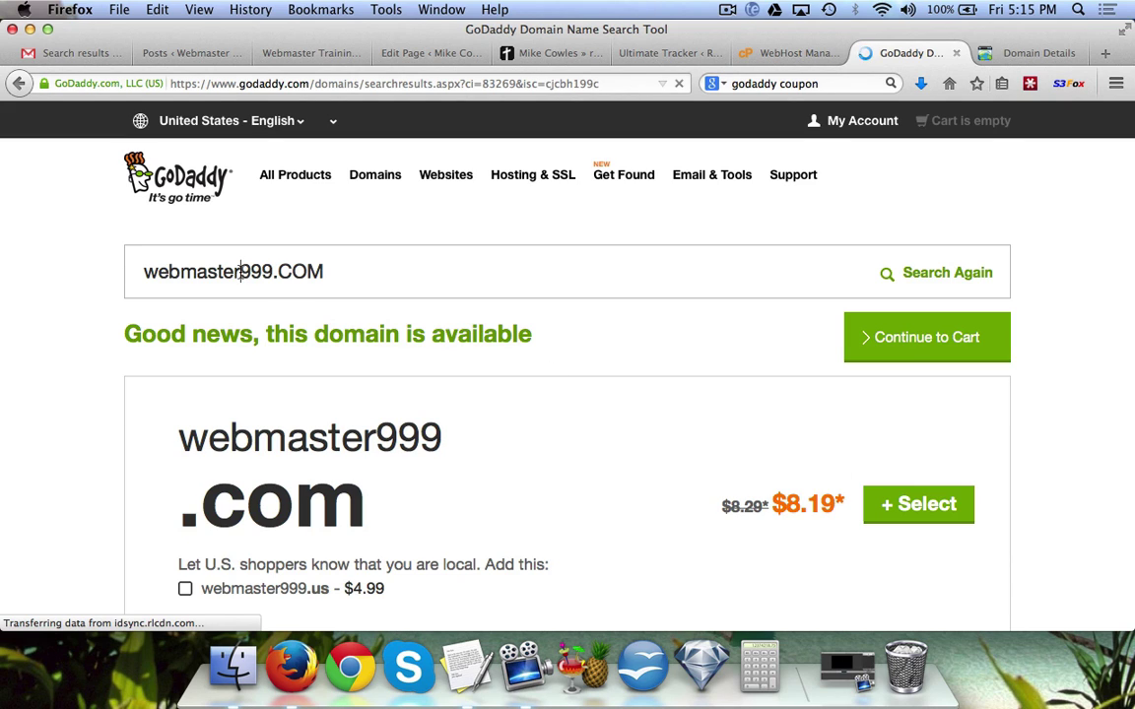
pyautogui.click(894, 504)
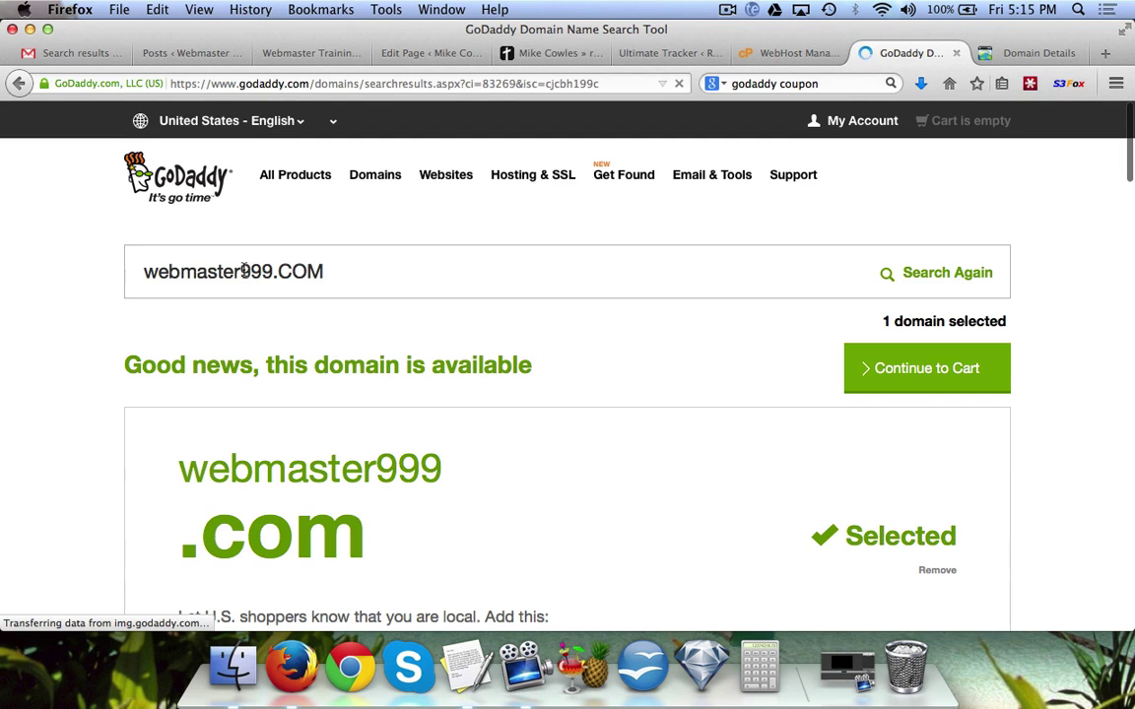
# Step: Check the availability of webmaster.com with a new domain search and look through the recommended alternatives
pyautogui.moveTo(243, 271); pyautogui.dragTo(540, 288)
pyautogui.press('BackSpace')
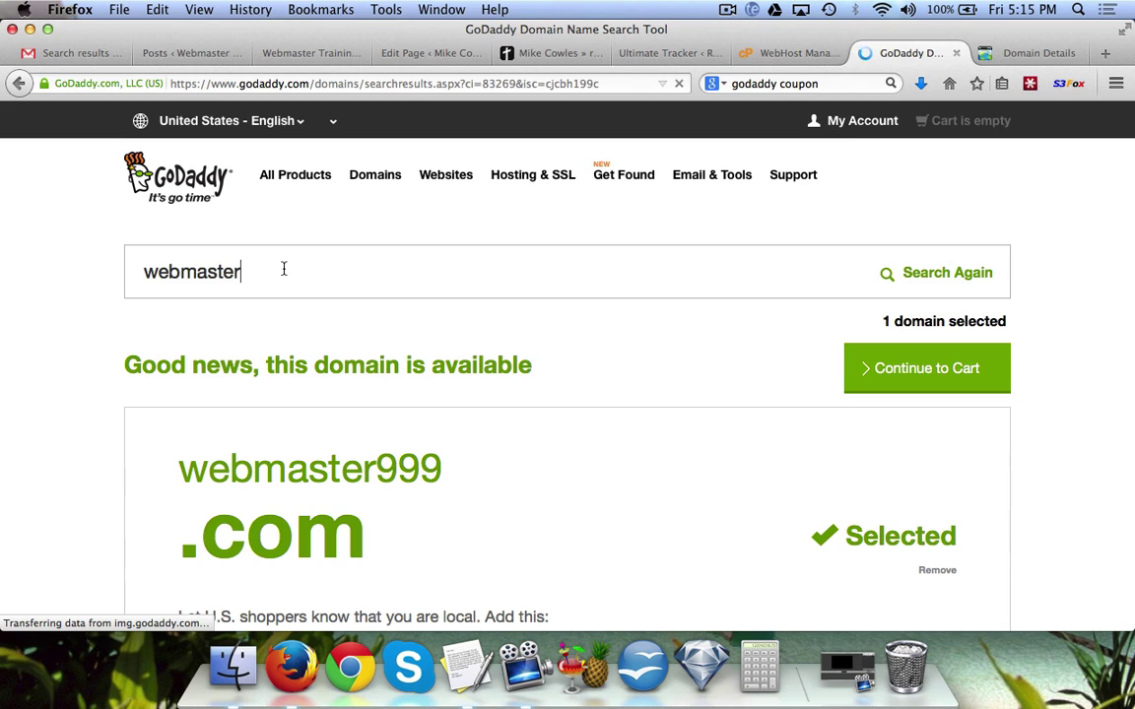
pyautogui.click(949, 283)
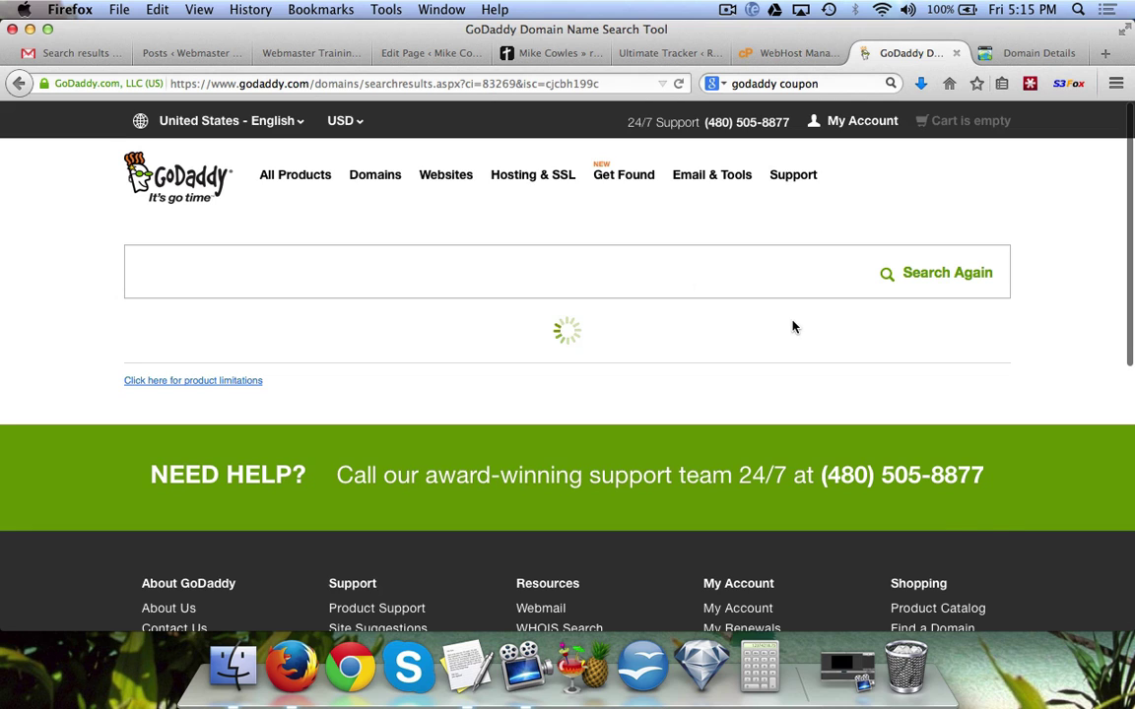
pyautogui.scroll(-3, 794, 326)
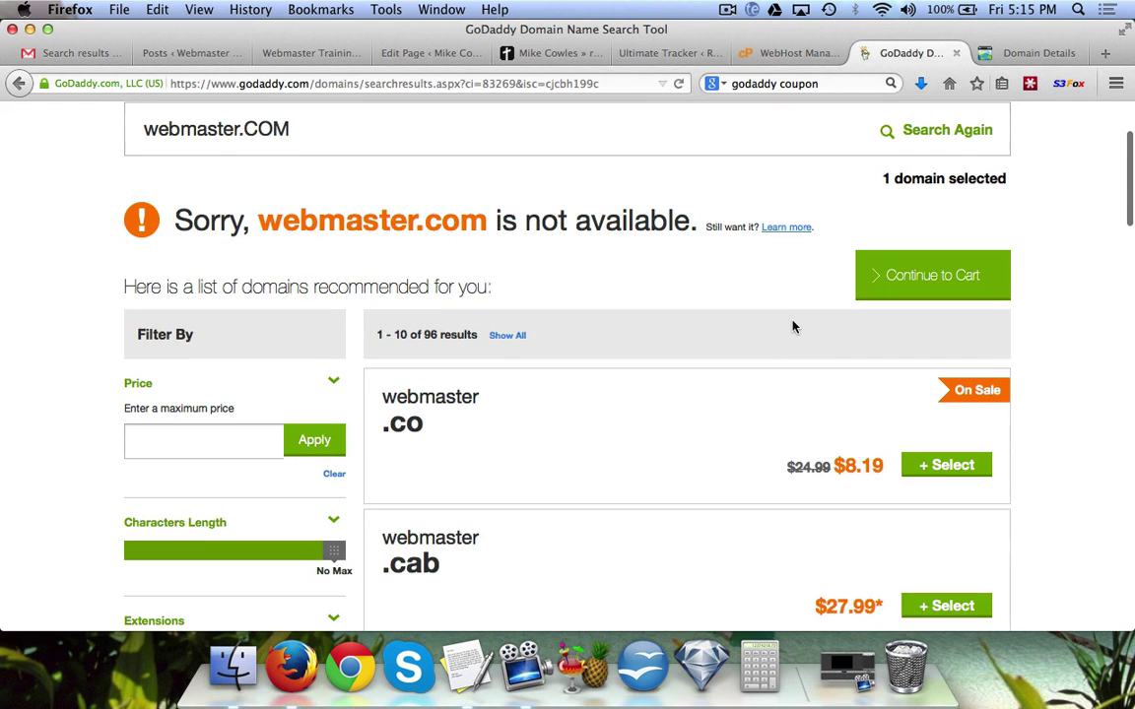
pyautogui.scroll(-3, 660, 524)
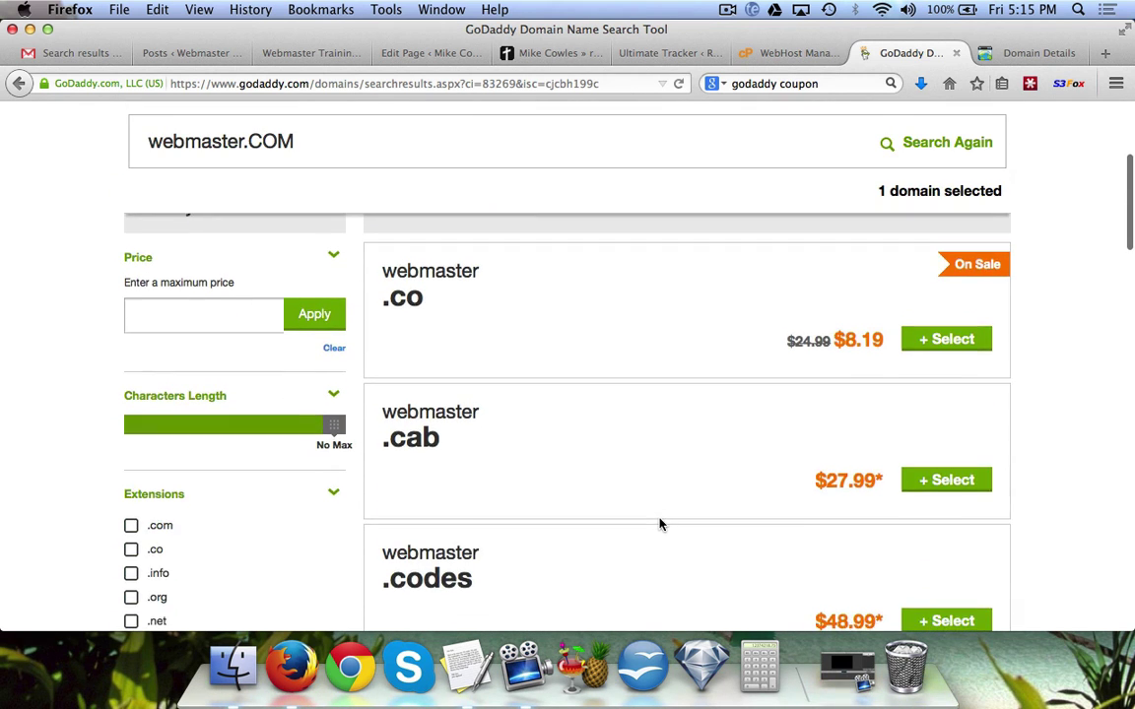
pyautogui.scroll(3, 660, 524)
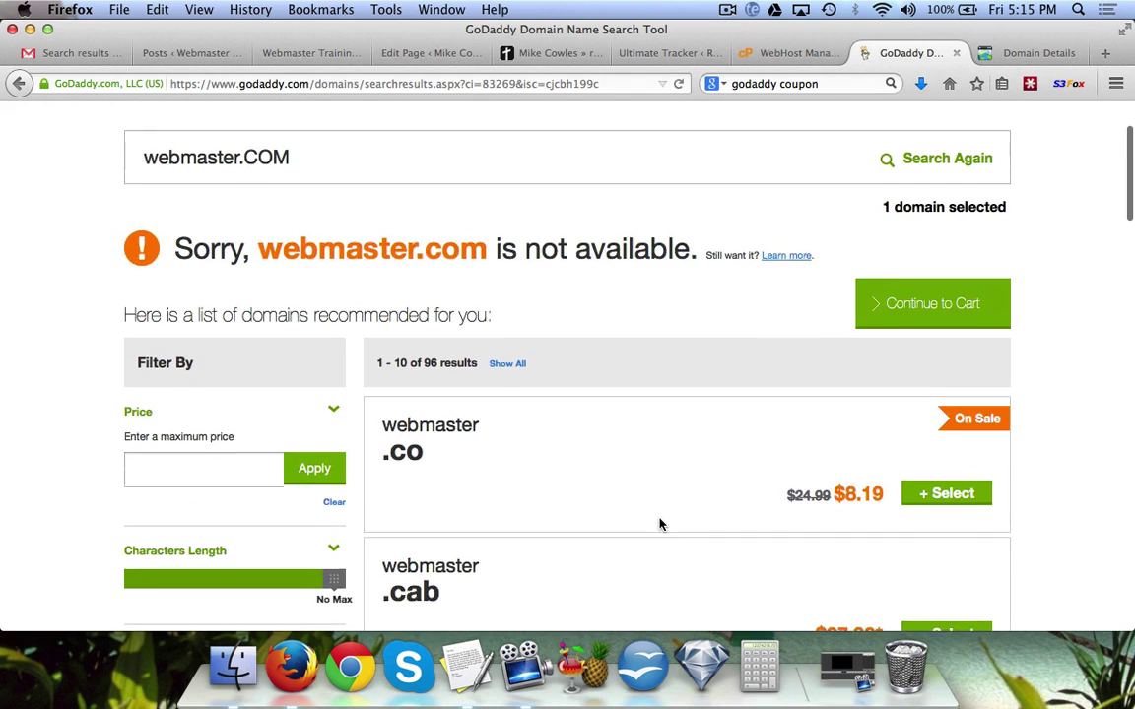
pyautogui.scroll(2, 660, 524)
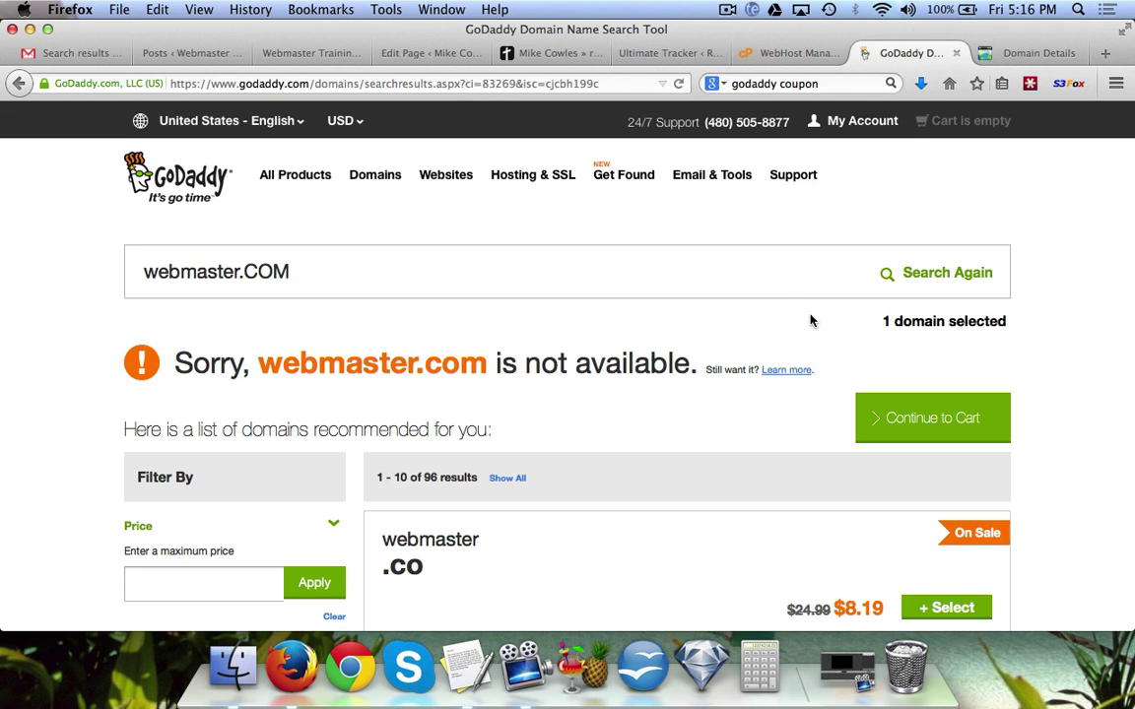
# Step: Continue to the cart with the selected domain, leaving privacy at No Thanks and adding no website builder or hosting
pyautogui.click(942, 424)
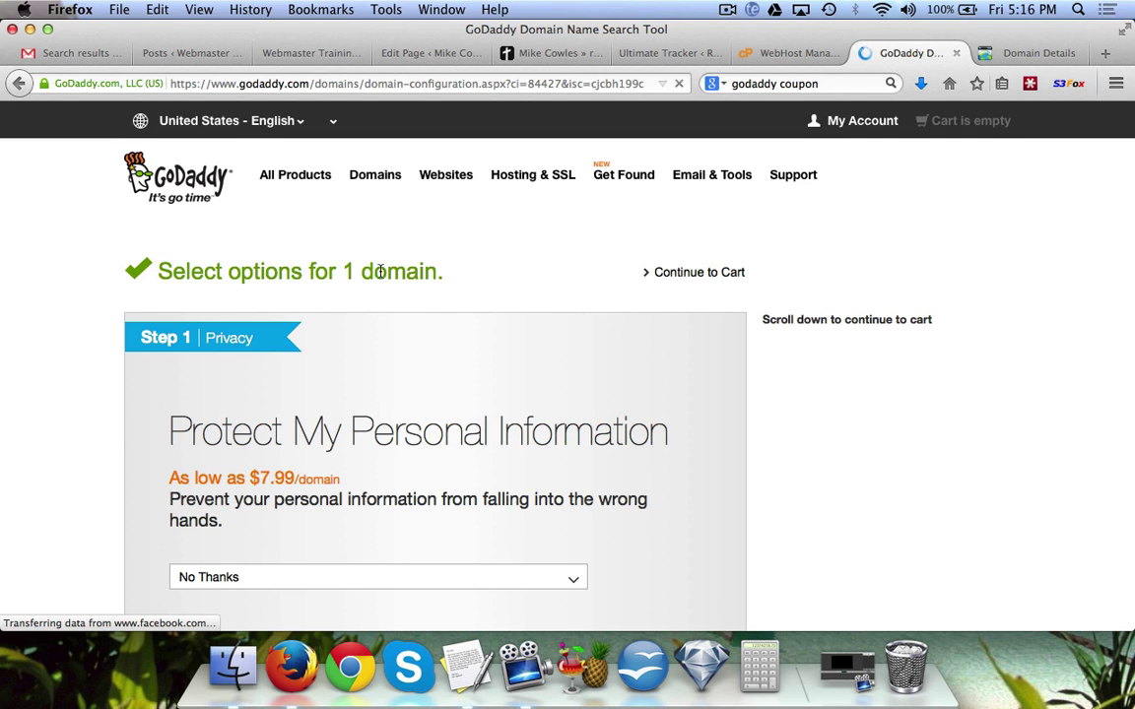
pyautogui.scroll(-10, 527, 287)
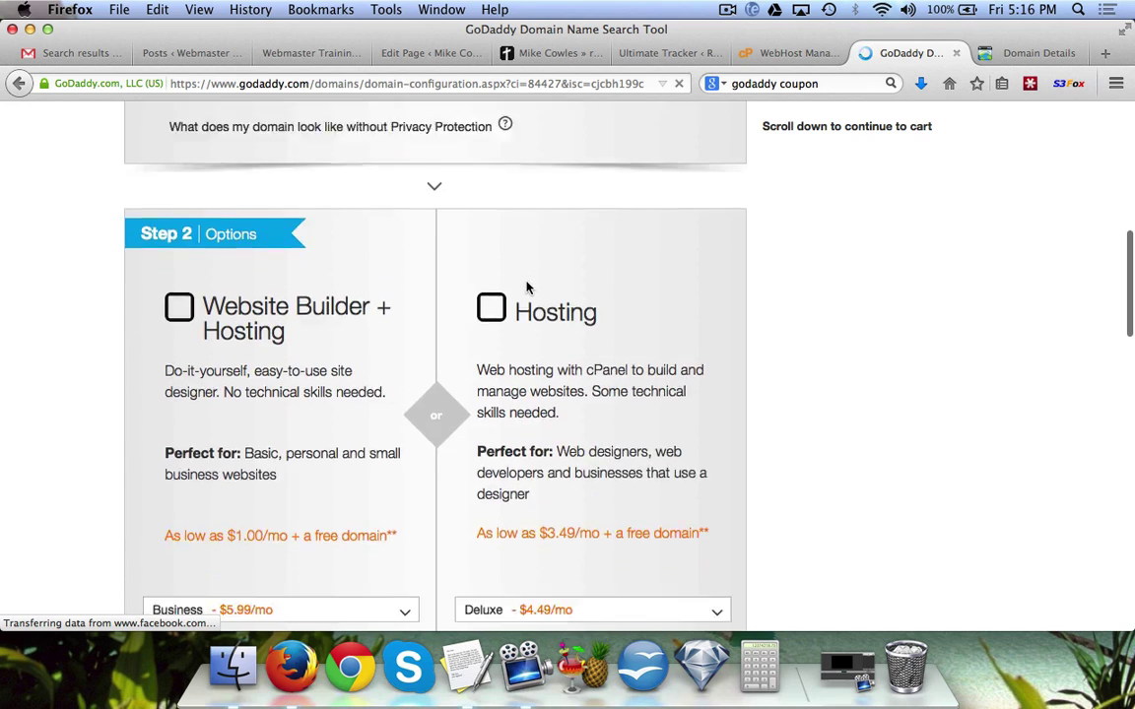
pyautogui.scroll(-4, 527, 287)
pyautogui.scroll(10, 527, 287)
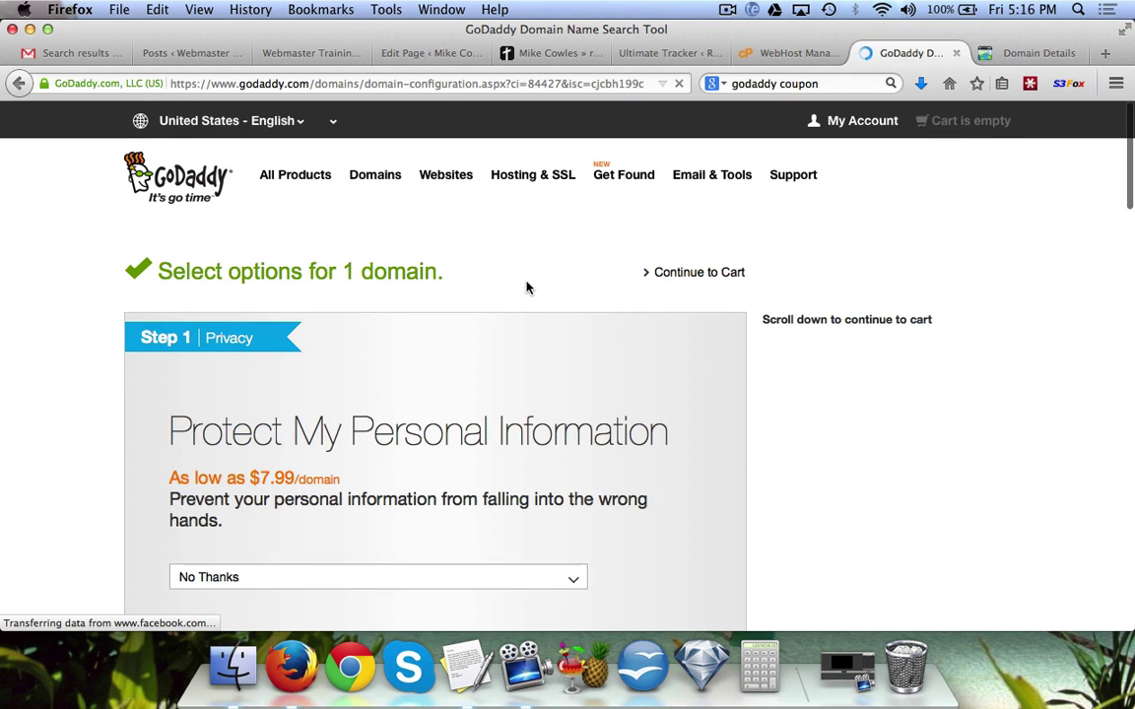
pyautogui.click(689, 274)
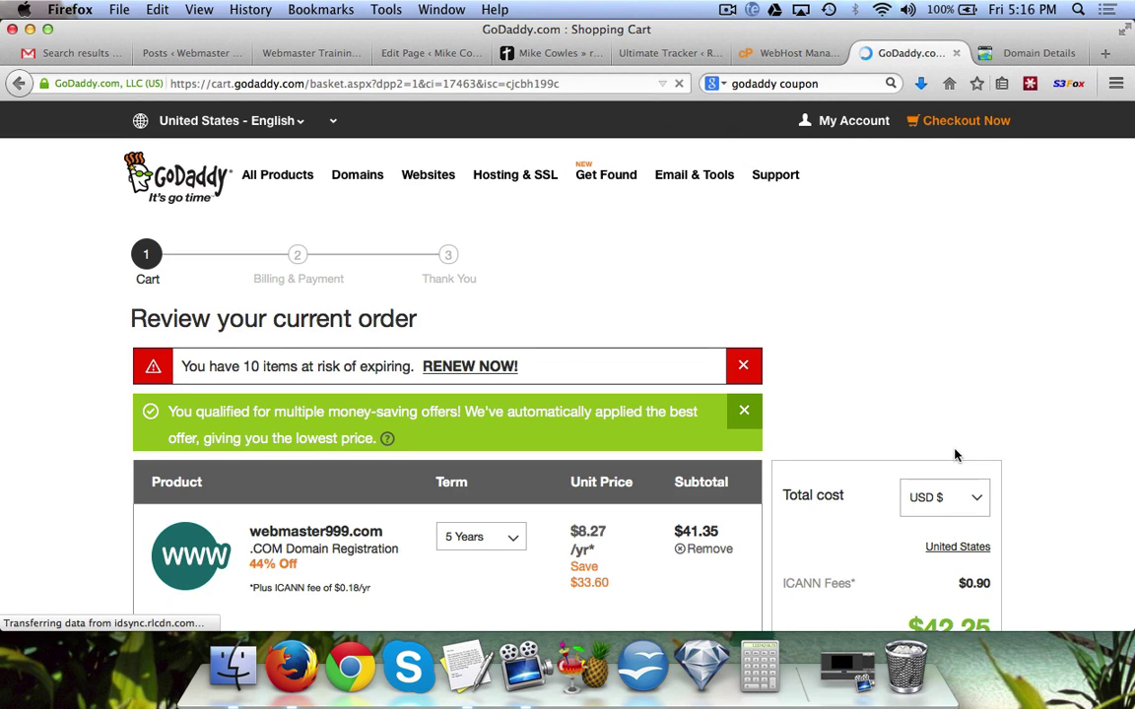
# Step: Set the webmaster999.com registration term to 1 Year and proceed to checkout with the personal info kept public
pyautogui.scroll(-5, 1022, 422)
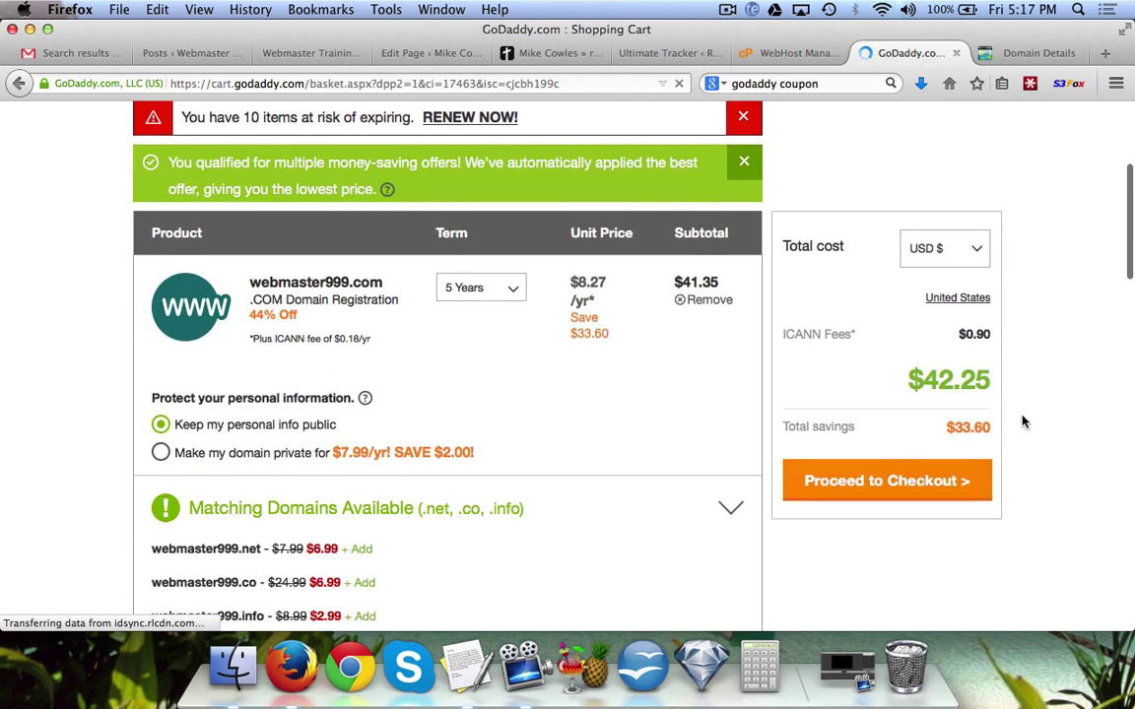
pyautogui.scroll(-1, 1022, 421)
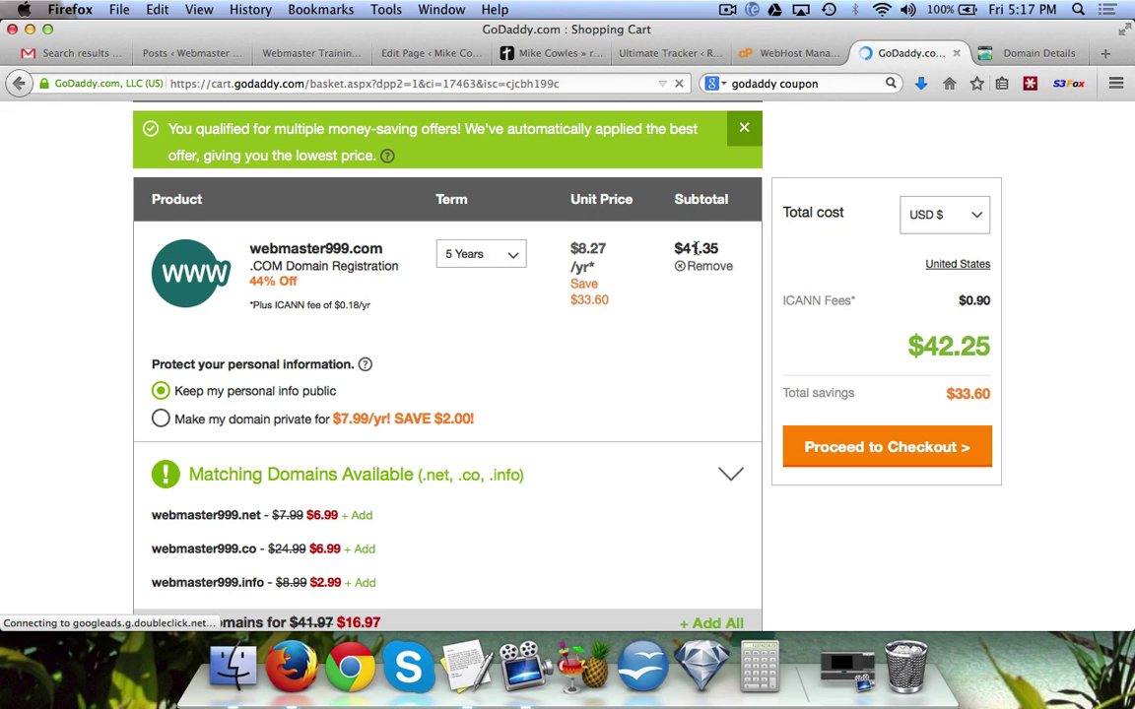
pyautogui.click(510, 258)
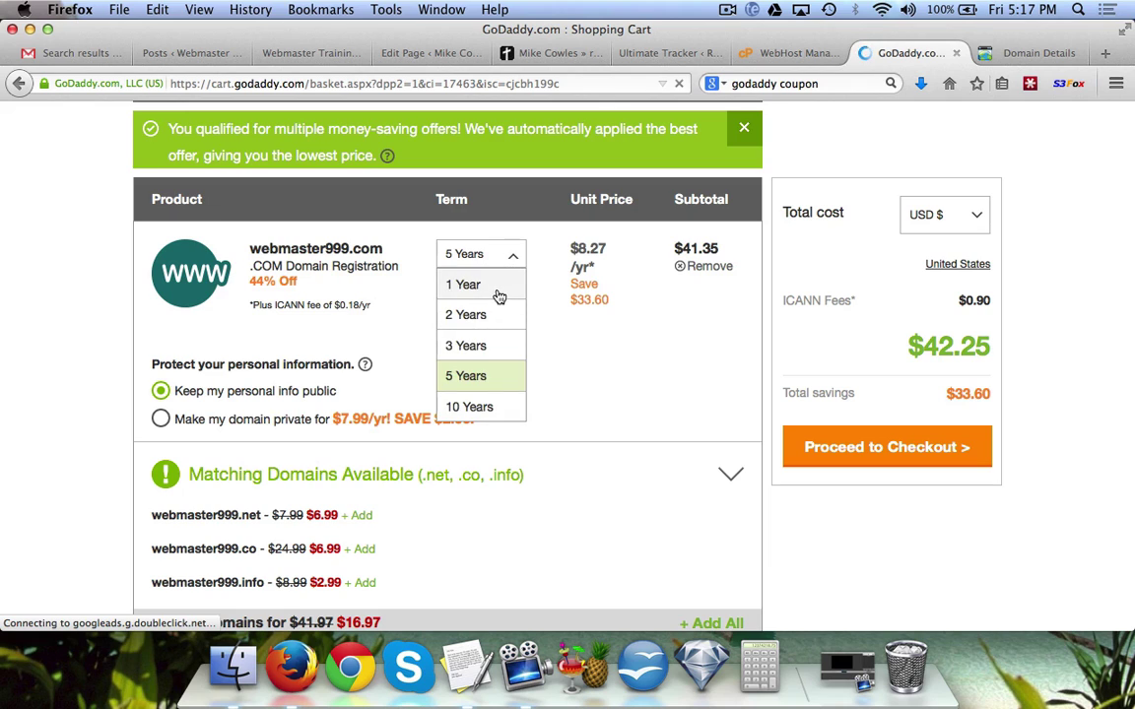
pyautogui.click(493, 288)
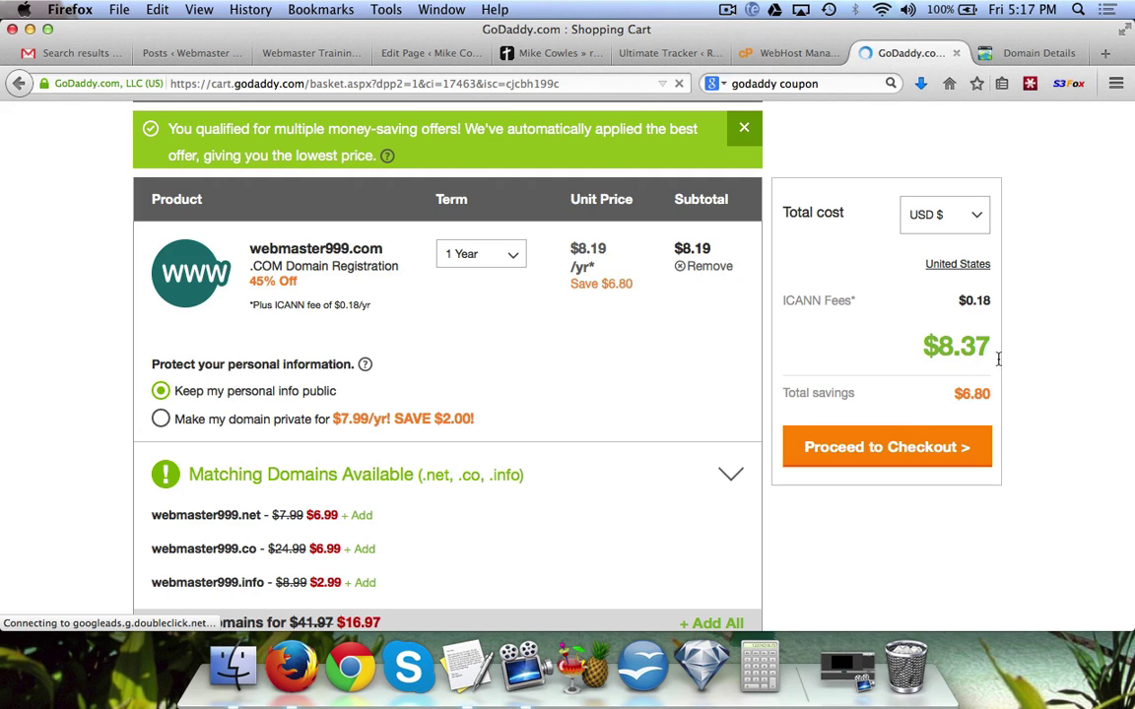
pyautogui.scroll(-5, 1039, 366)
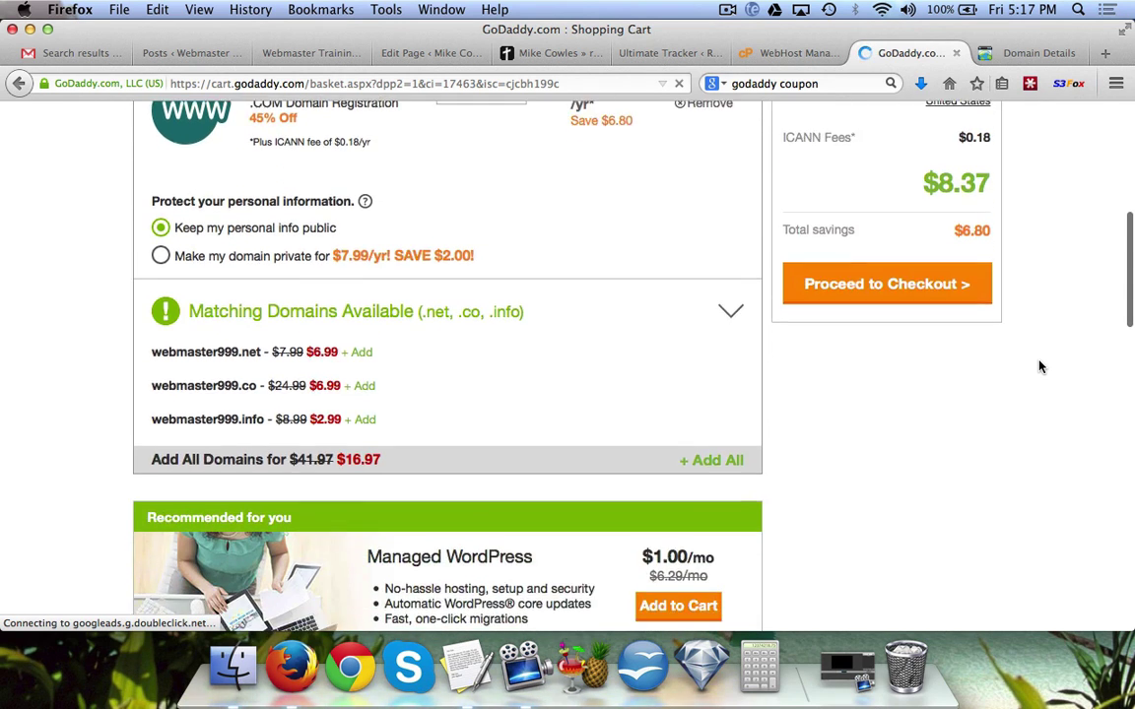
pyautogui.scroll(3, 1039, 366)
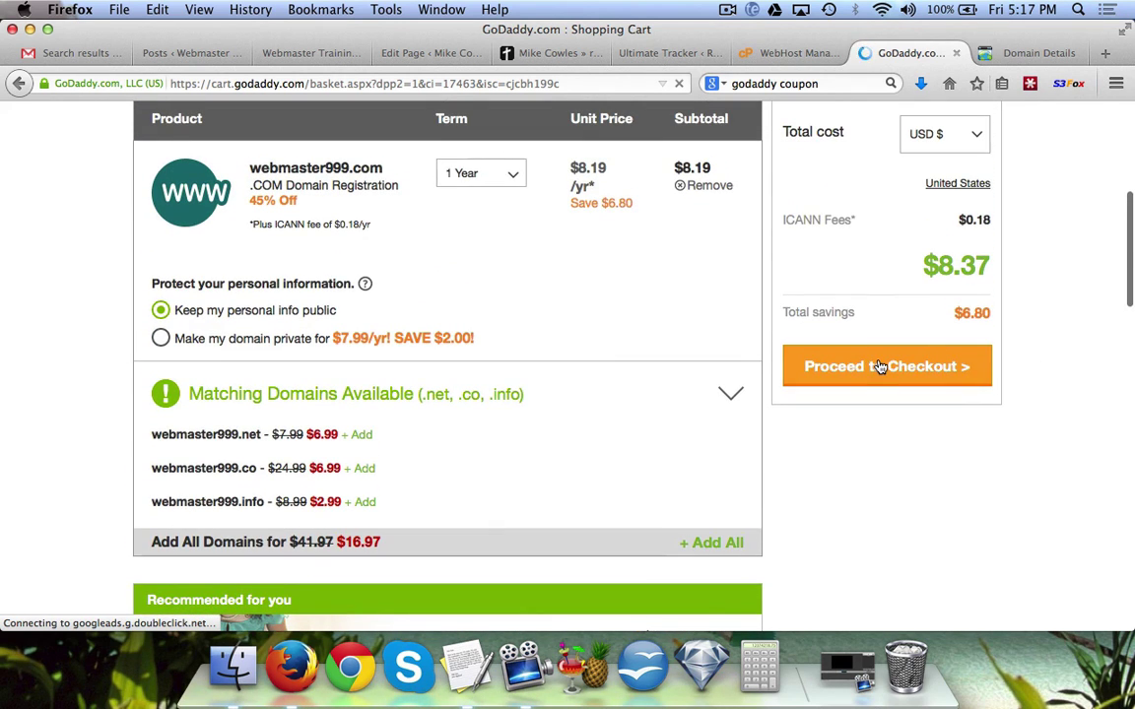
pyautogui.click(879, 366)
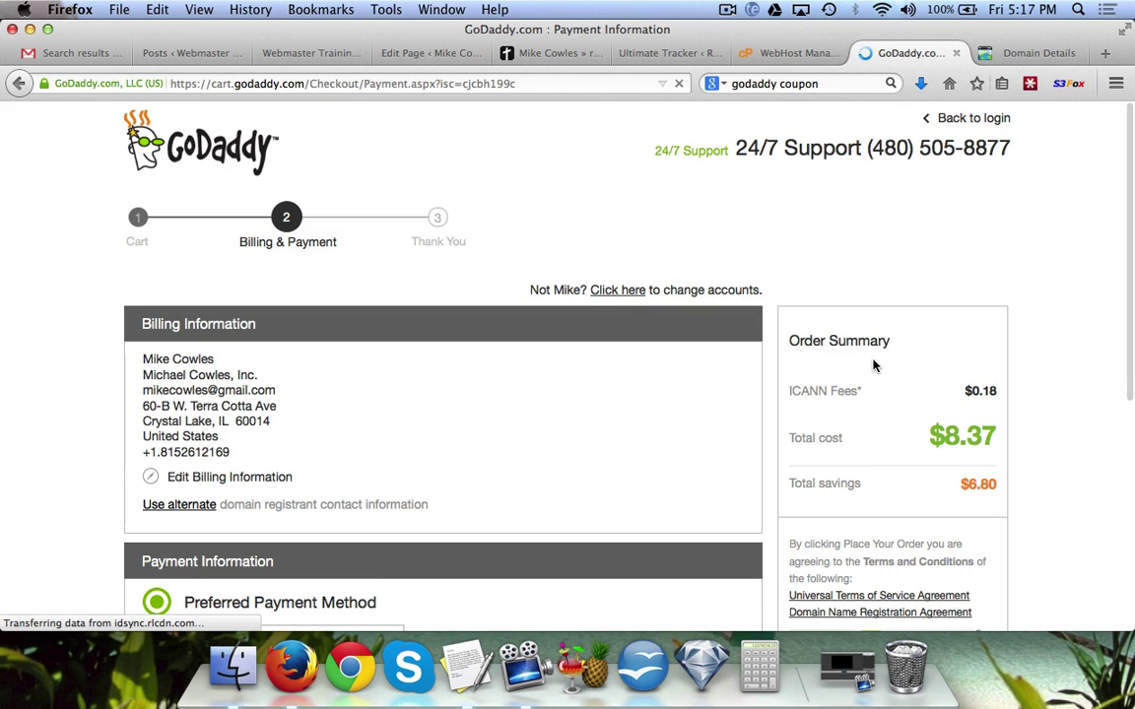
# Step: Choose PayPal as the payment method, leave the account nickname empty and place the order
pyautogui.scroll(-5, 660, 419)
pyautogui.scroll(-1, 660, 420)
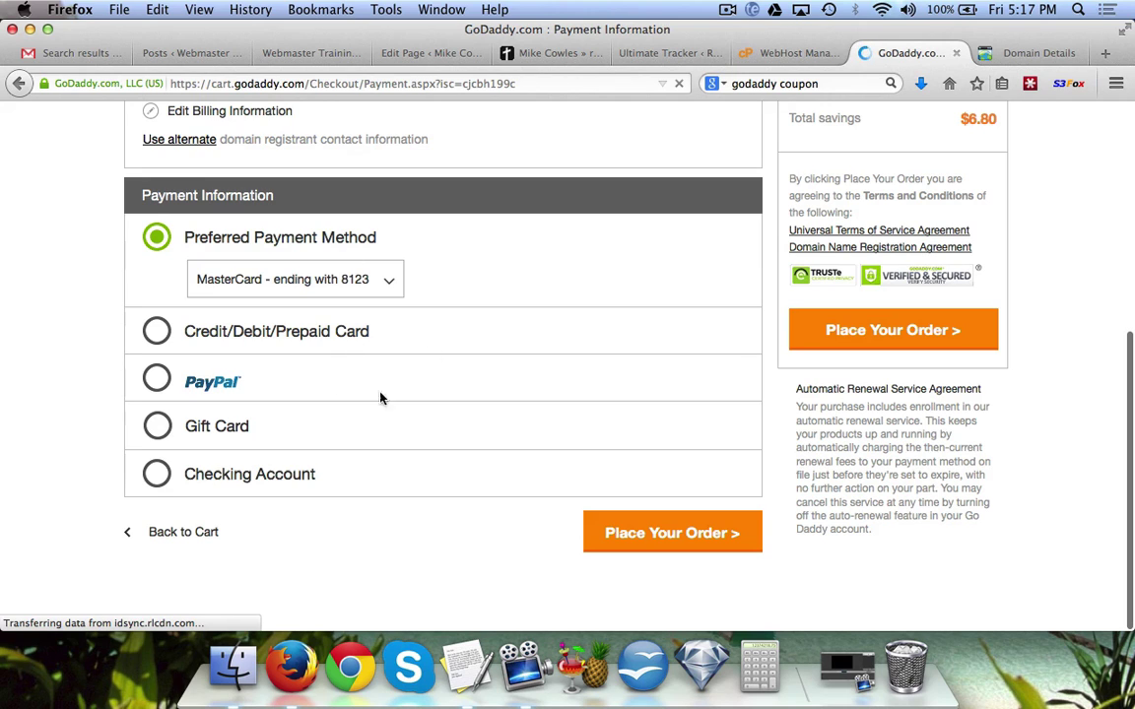
pyautogui.click(156, 380)
pyautogui.scroll(-3, 492, 475)
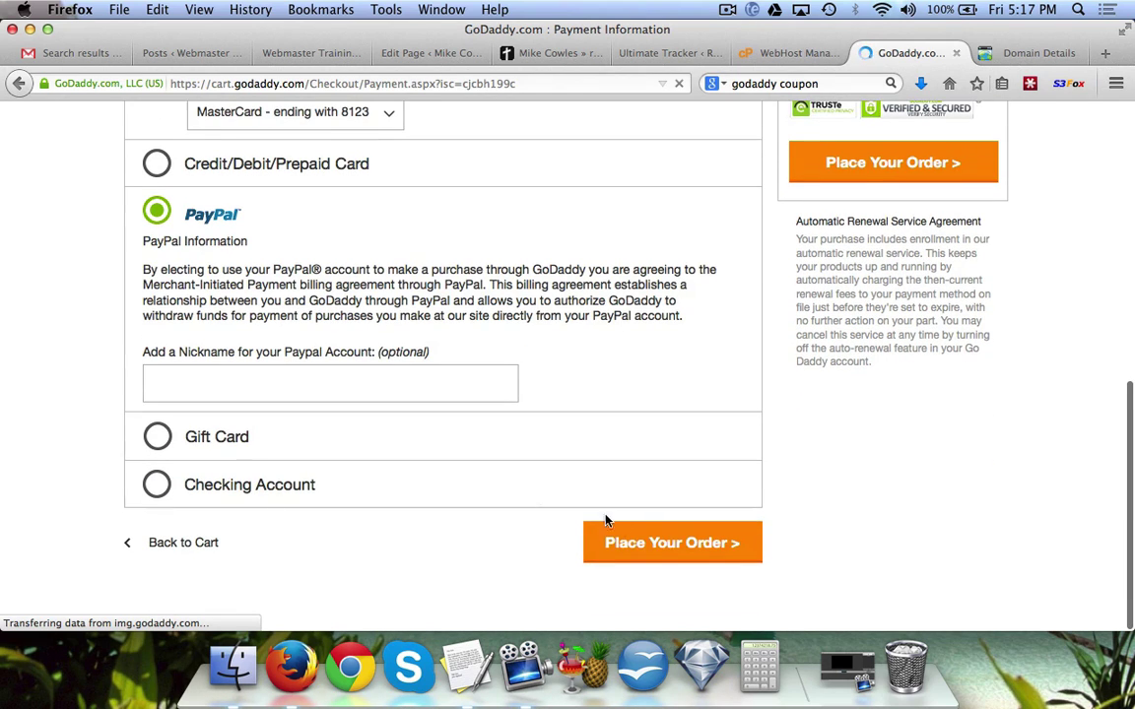
pyautogui.click(651, 542)
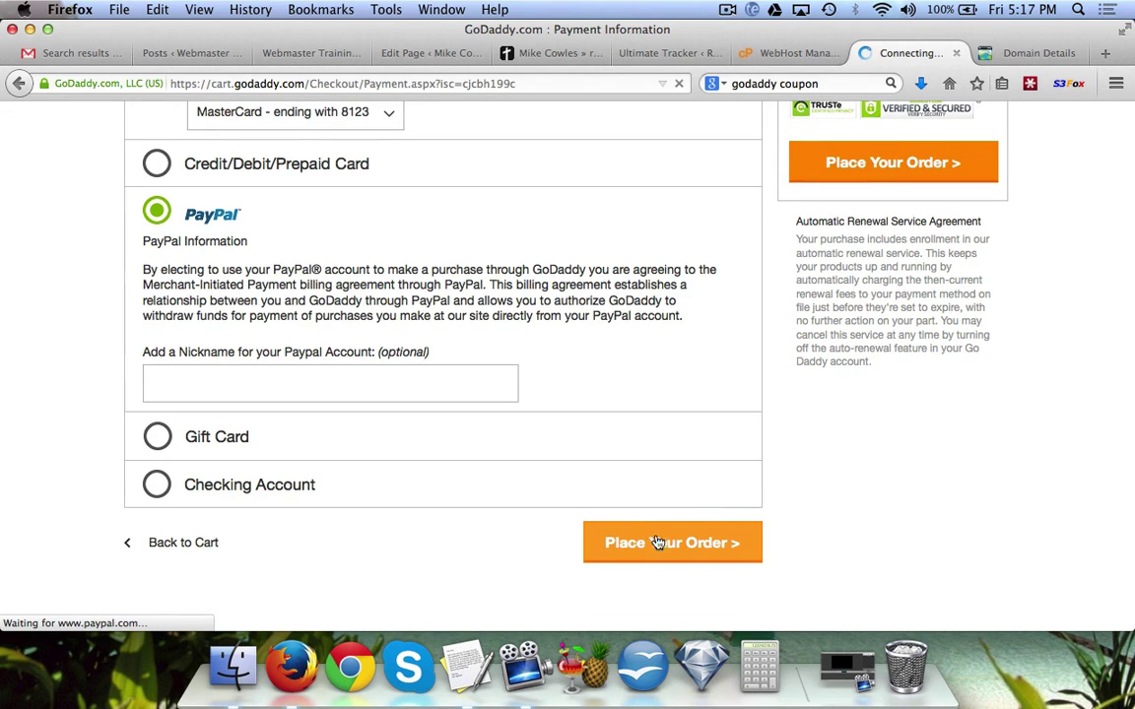